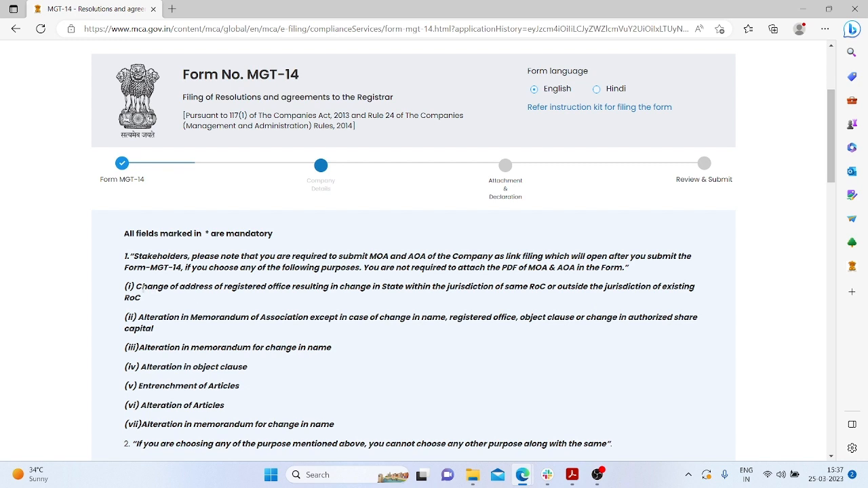
Step: Examine the seven resolution purposes listed in the notes at the start of Form MGT-14
drag(136, 286, 291, 287)
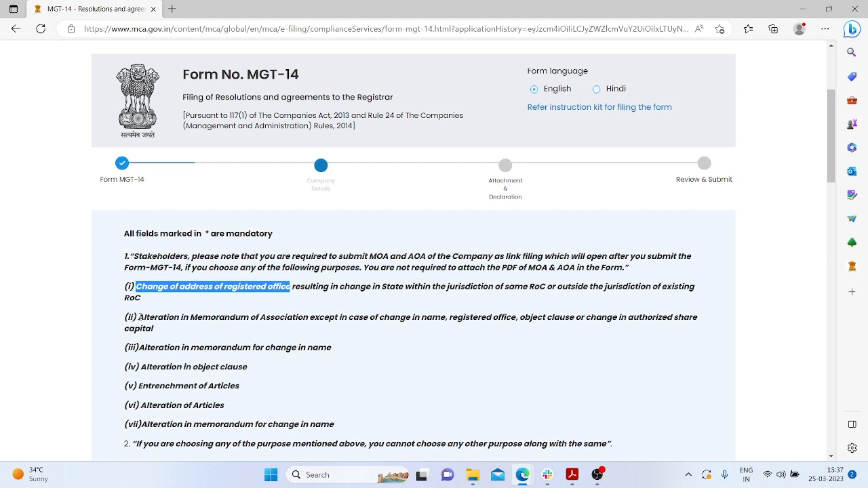
drag(139, 317, 315, 318)
drag(143, 347, 330, 349)
click(146, 367)
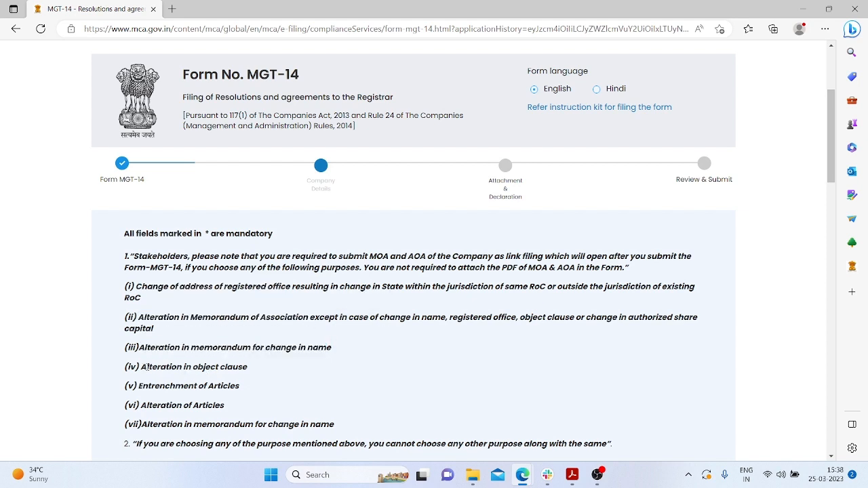
drag(147, 366, 267, 368)
drag(155, 386, 247, 391)
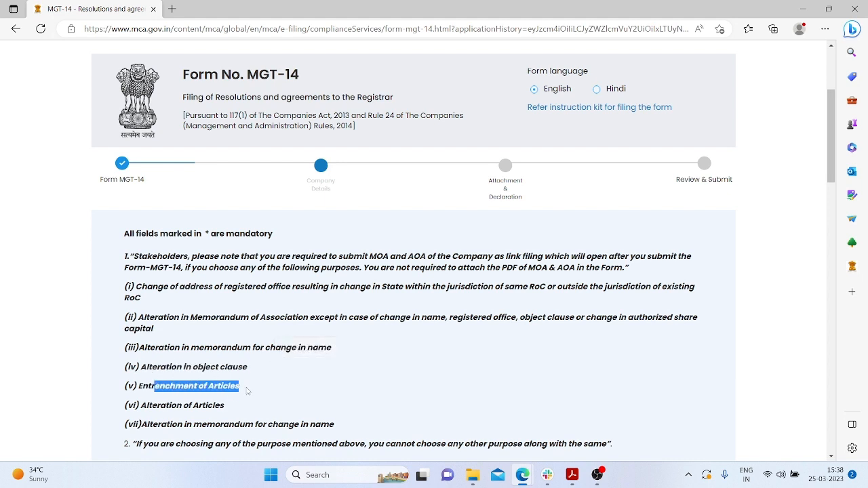
drag(152, 405, 241, 410)
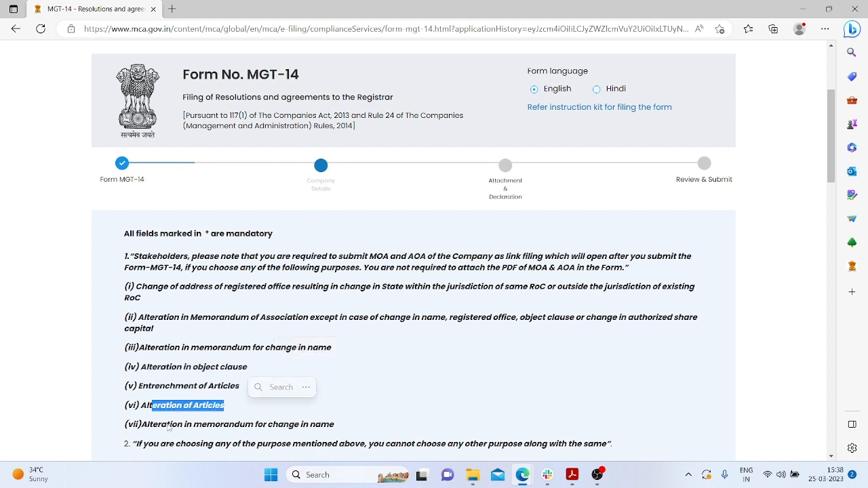
drag(167, 426, 335, 425)
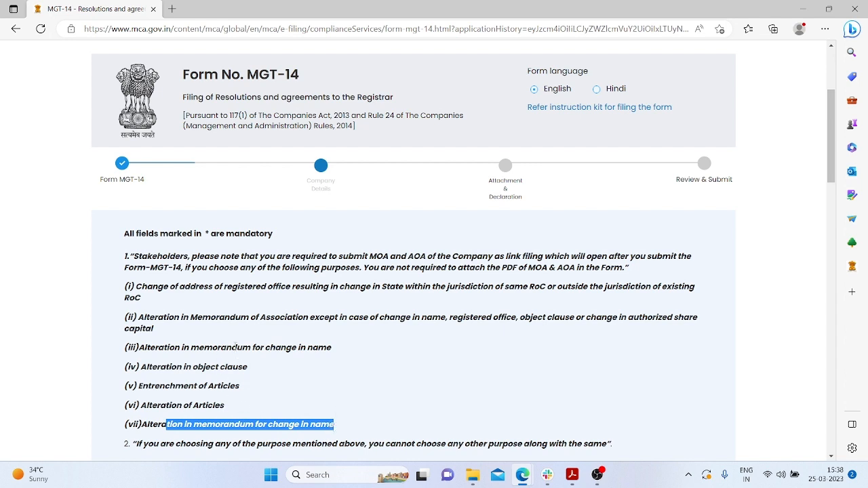
drag(126, 285, 343, 425)
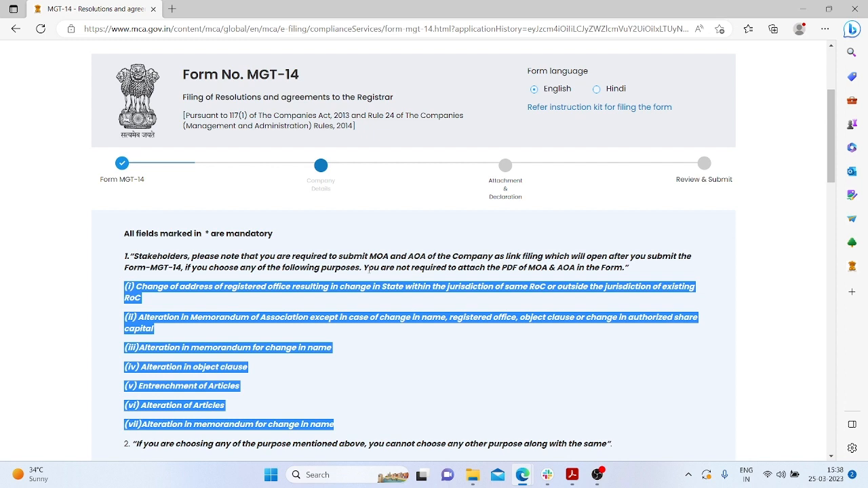
Step: Examine the first note's wording on MOA and AOA PDF attachments and on link filing
drag(363, 267, 625, 270)
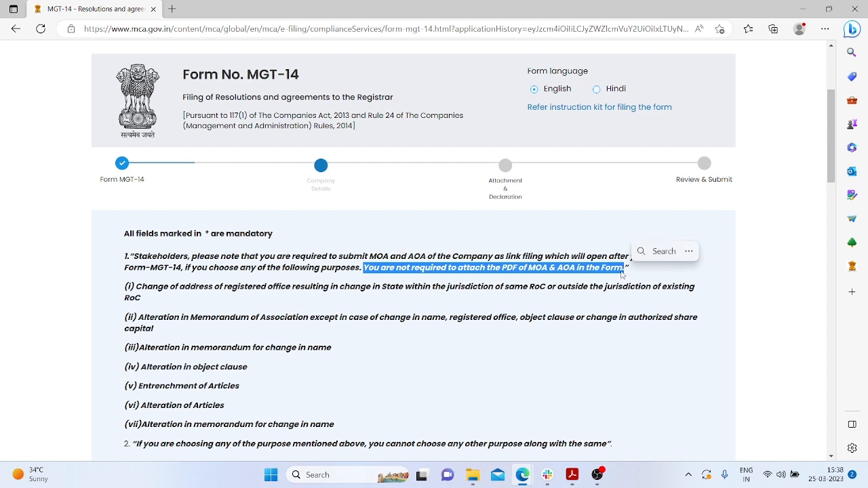
click(570, 283)
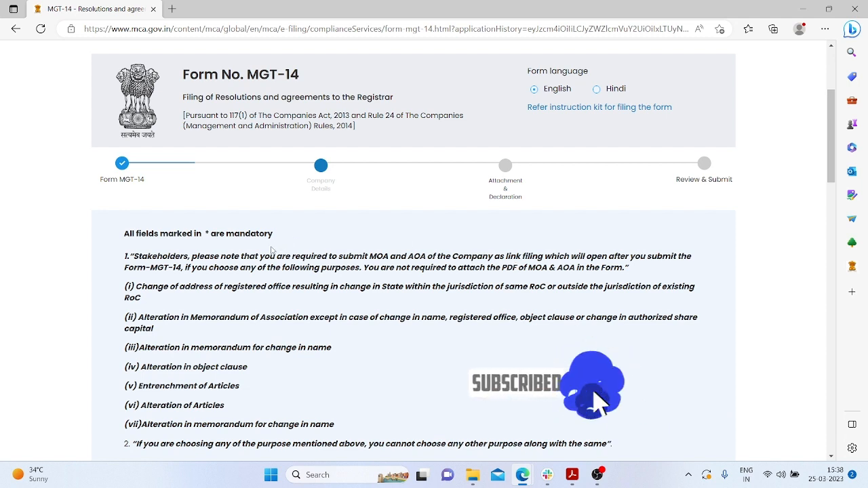
drag(259, 256, 544, 257)
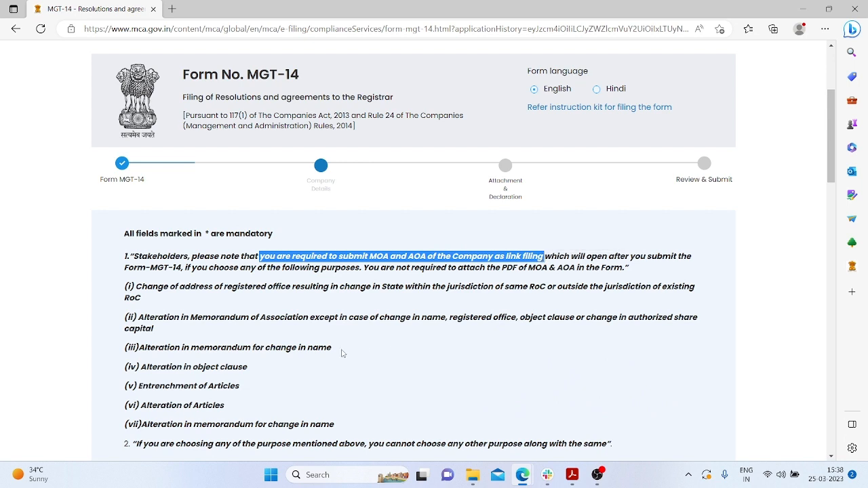
click(506, 262)
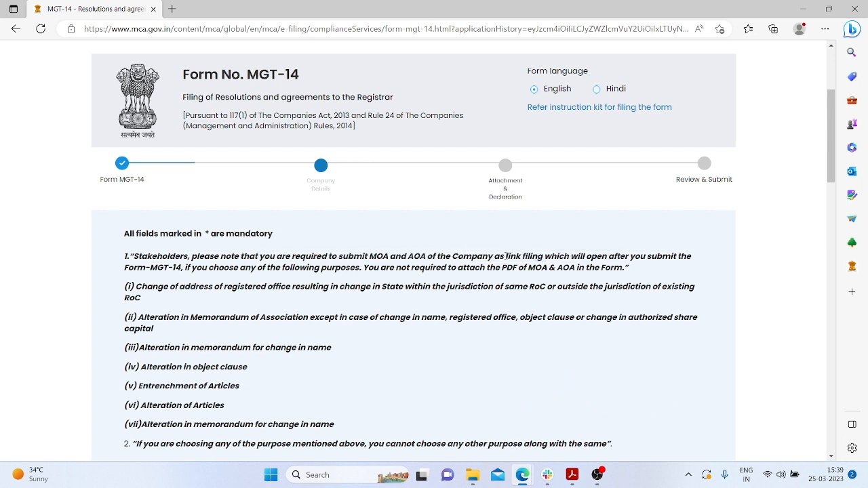
drag(506, 255, 546, 259)
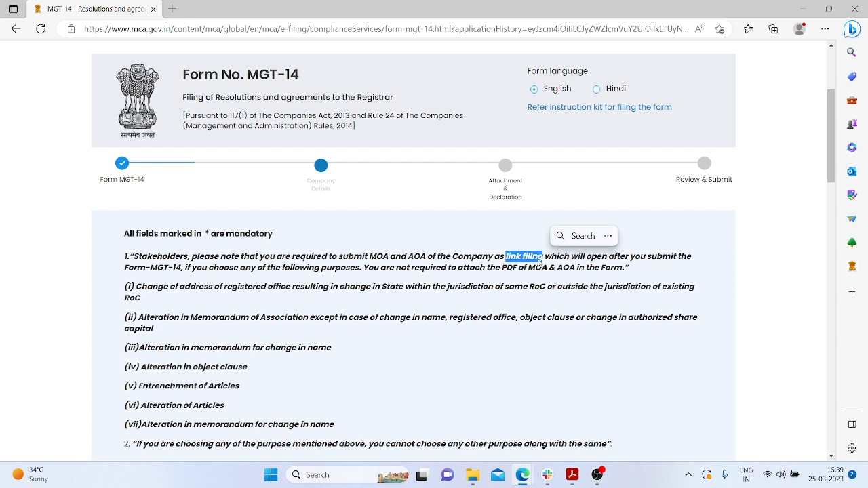
drag(370, 256, 546, 257)
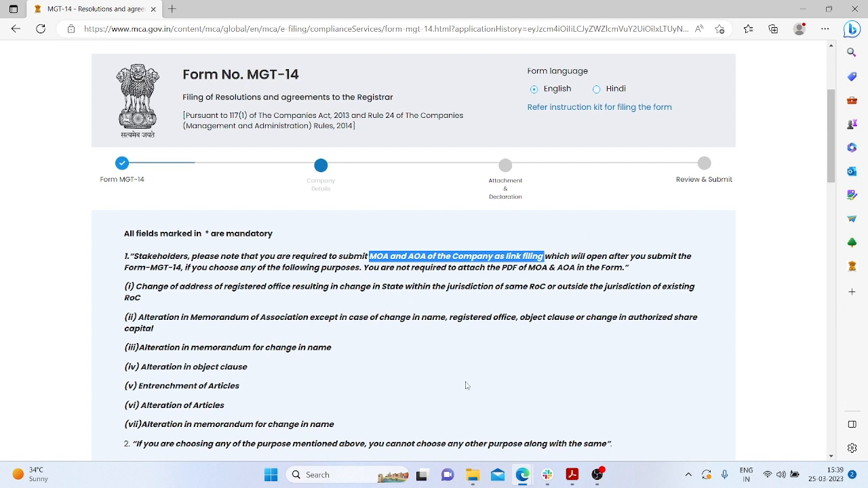
Step: Set the purpose of passing the resolution to "Alteration in object clause" in the resolution details
scroll(474, 345, down, 5)
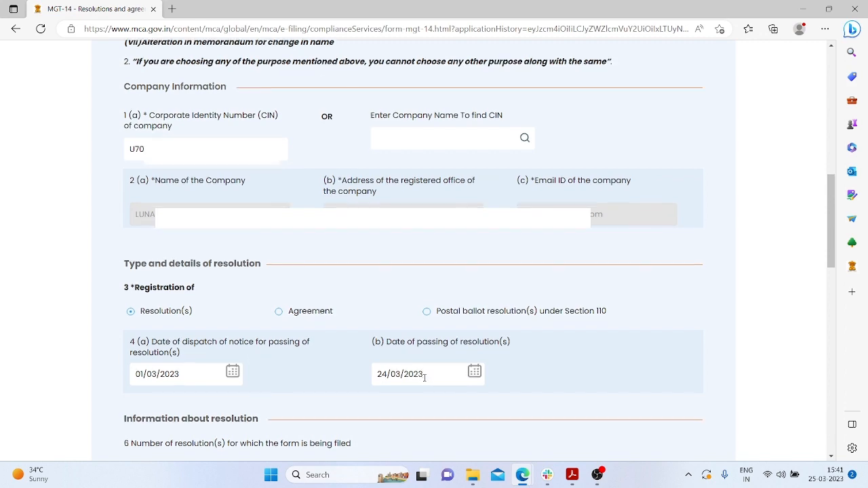
scroll(424, 378, down, 5)
scroll(425, 380, up, 1)
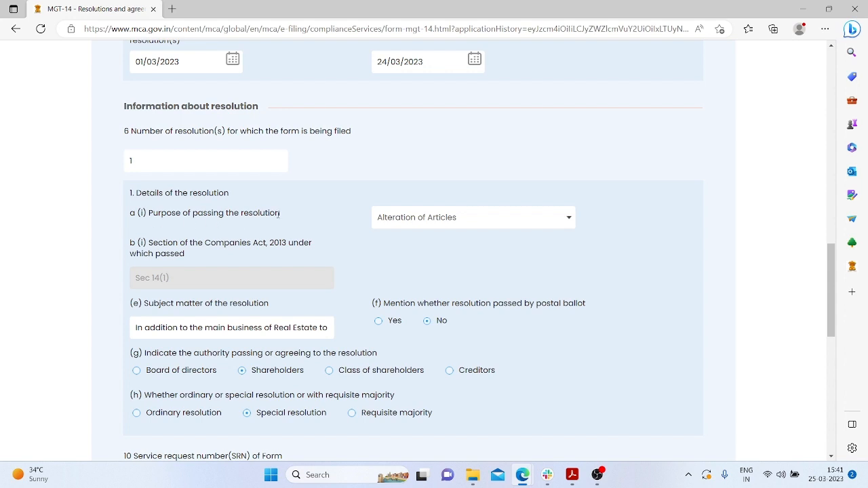
click(420, 221)
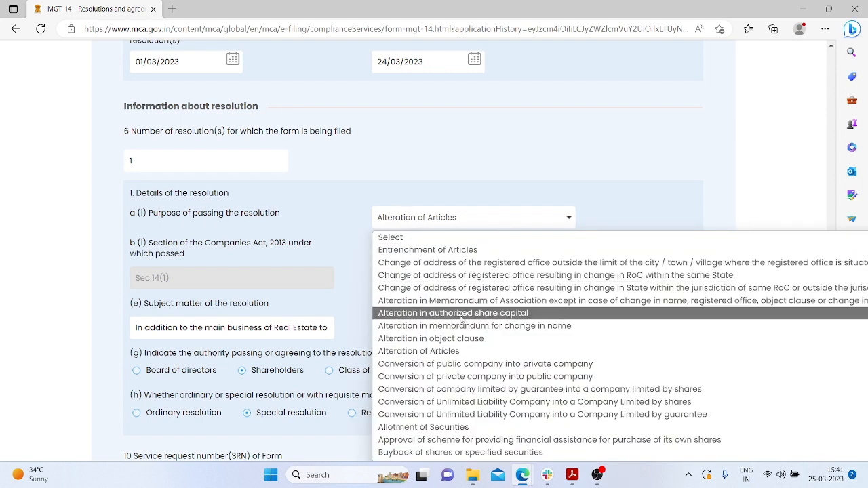
click(458, 339)
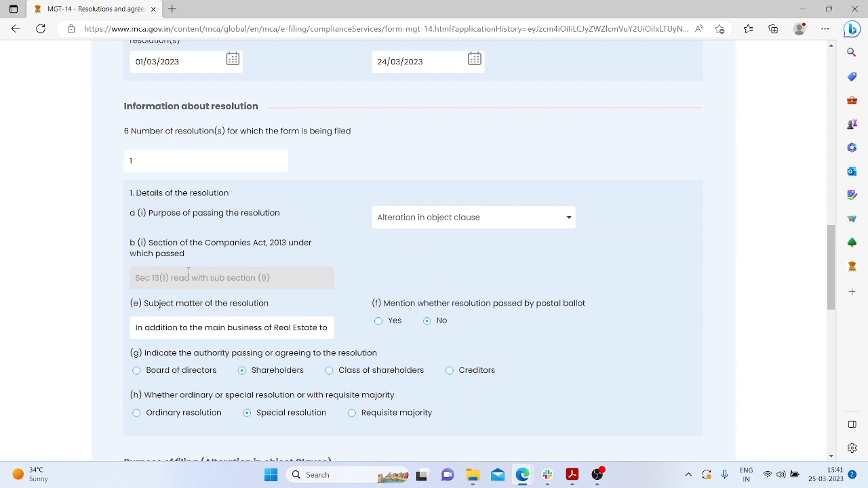
Step: Complete the subject matter of the resolution to read "In addition to the main business of Real Estate to include business of Resorts and Restaurants"
scroll(264, 270, down, 1)
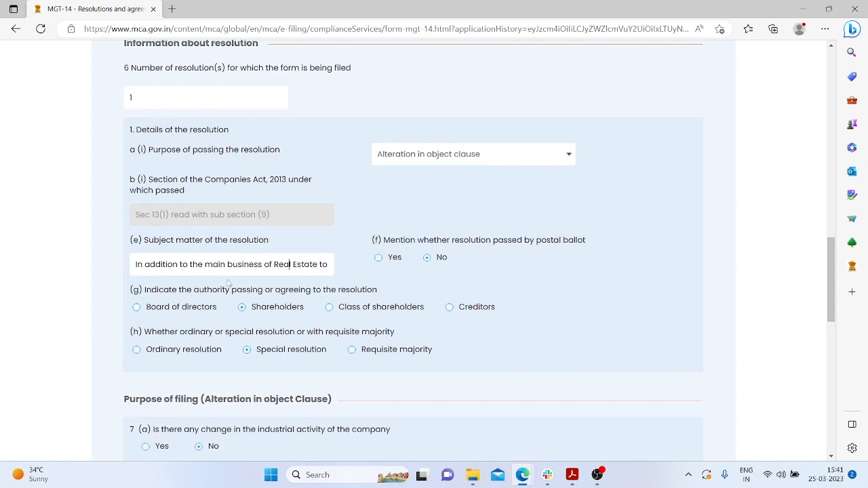
text(include business of Resorts and Restaurants)
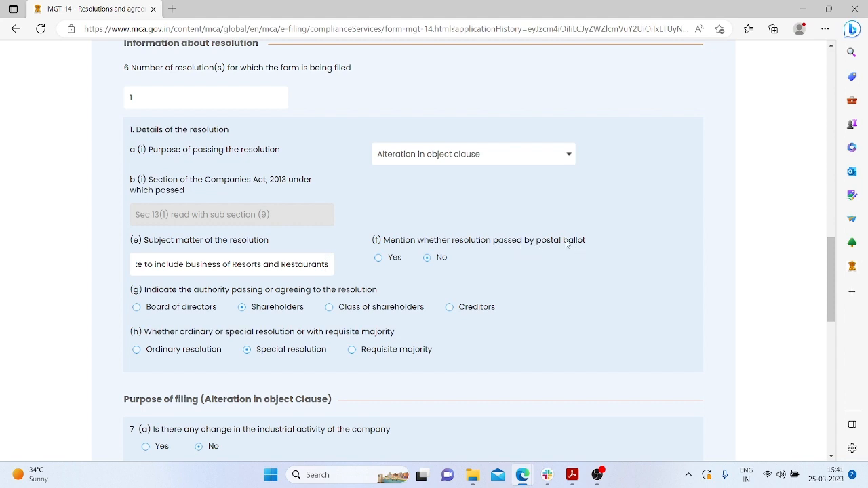
click(436, 268)
Step: Review the Alteration in object Clause section and try to save the company details
scroll(279, 358, down, 4)
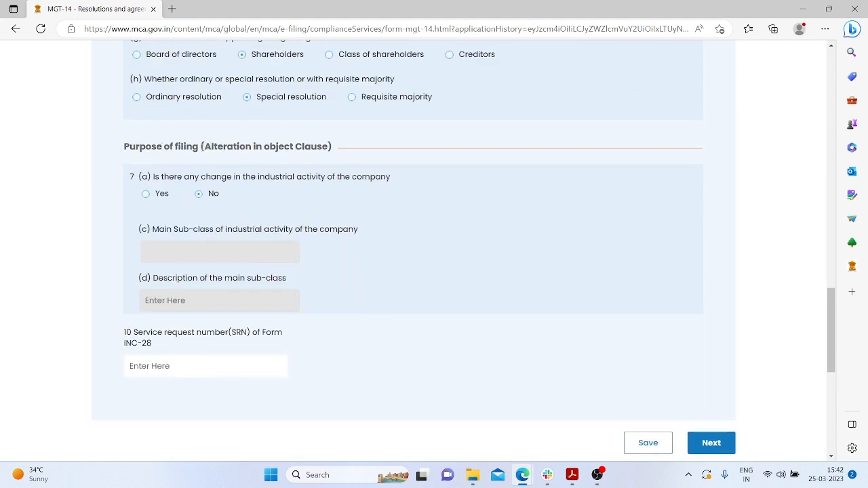
drag(202, 146, 324, 147)
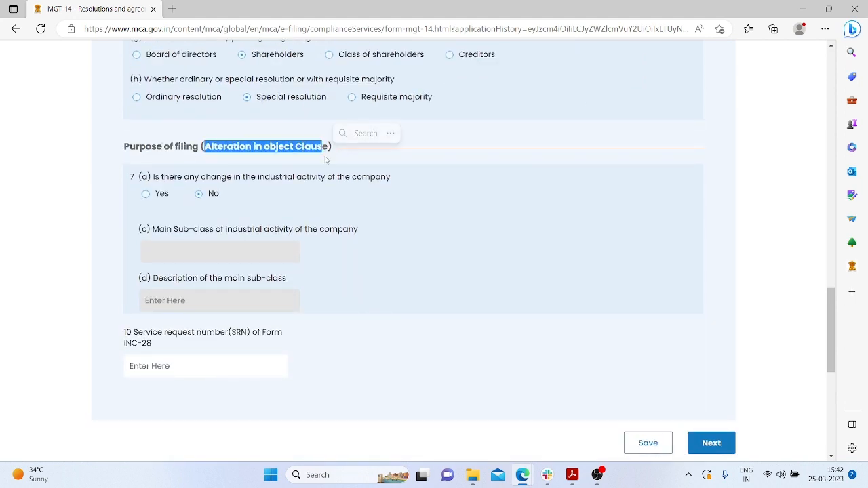
click(157, 175)
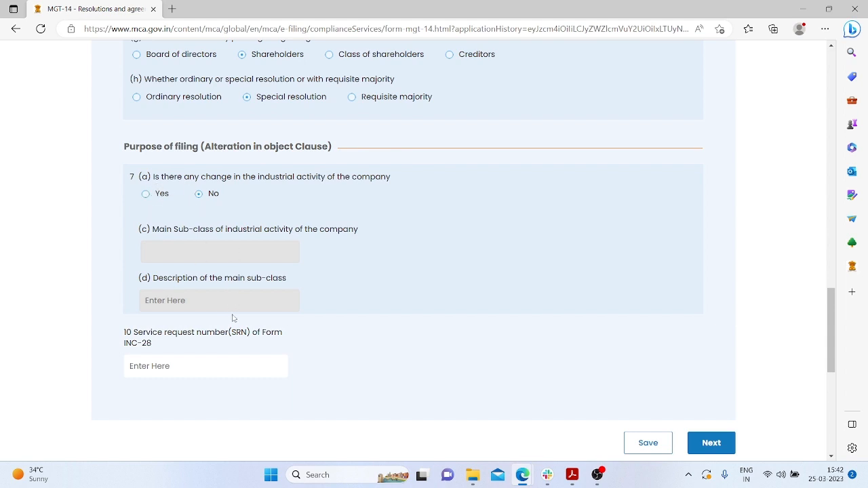
scroll(576, 391, down, 2)
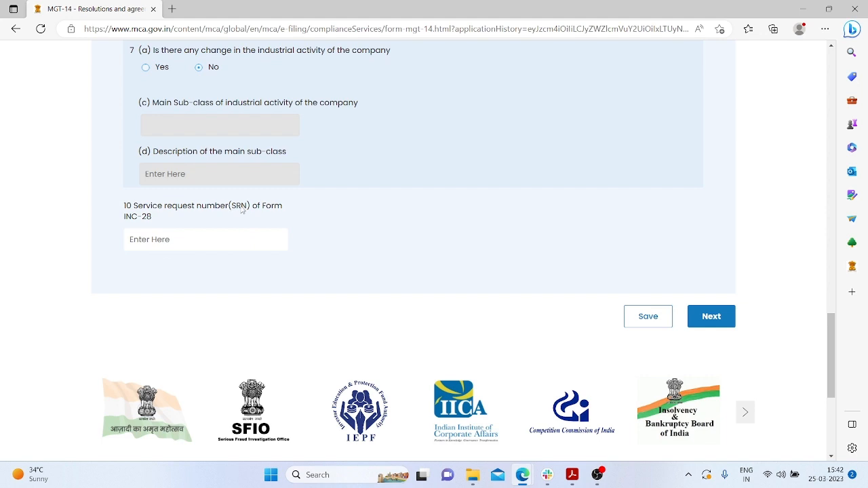
click(648, 315)
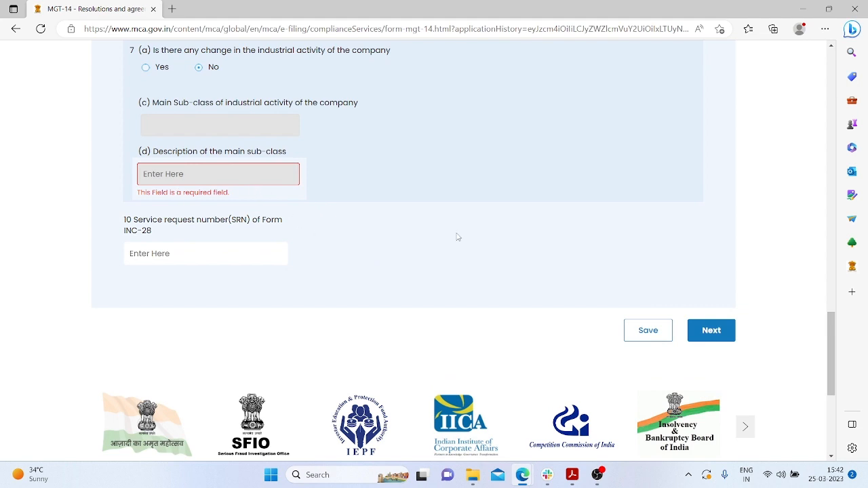
Step: Switch the change in industrial activity answer to Yes and back to No, and save the company details
scroll(339, 190, up, 1)
click(146, 132)
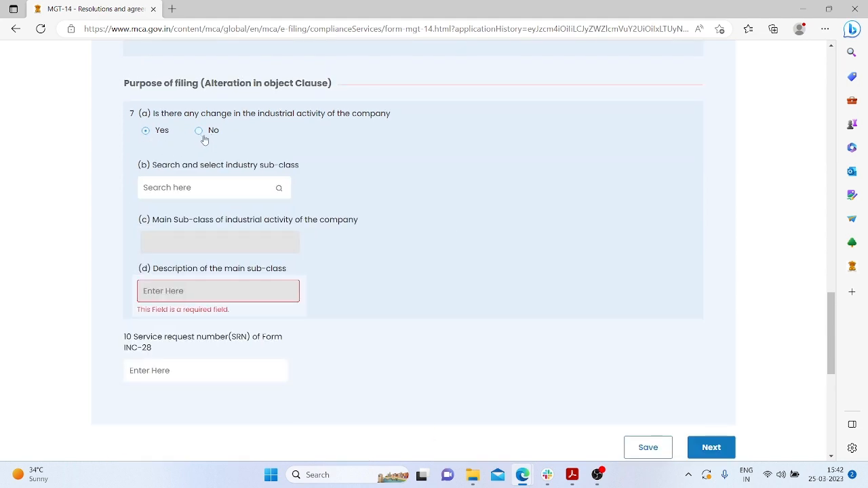
click(200, 132)
click(653, 381)
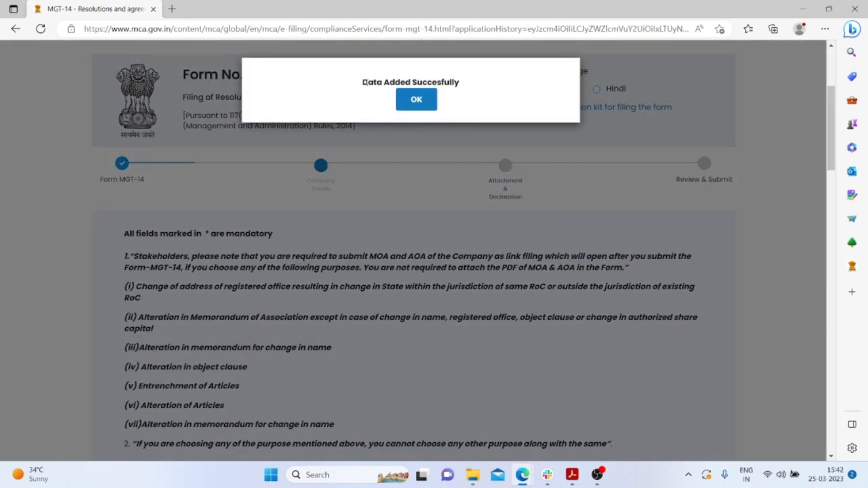
click(419, 102)
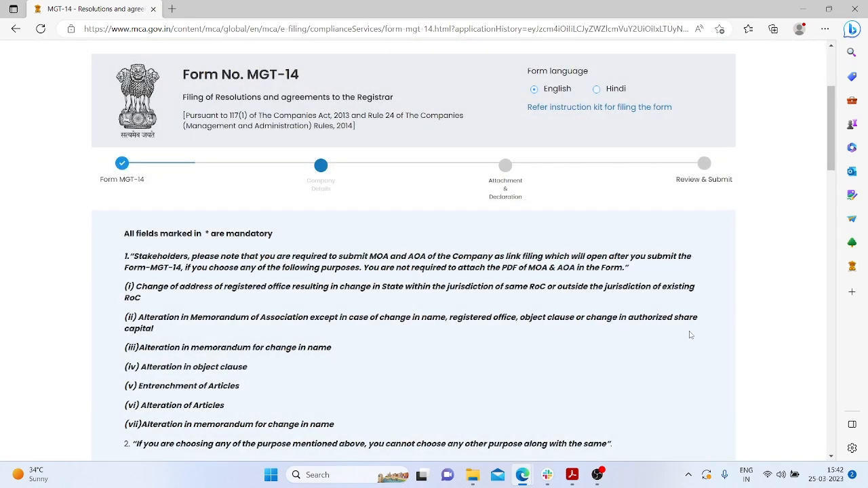
Step: Proceed from the company details to the Attachment & Declaration page
scroll(699, 325, down, 1)
scroll(704, 316, down, 20)
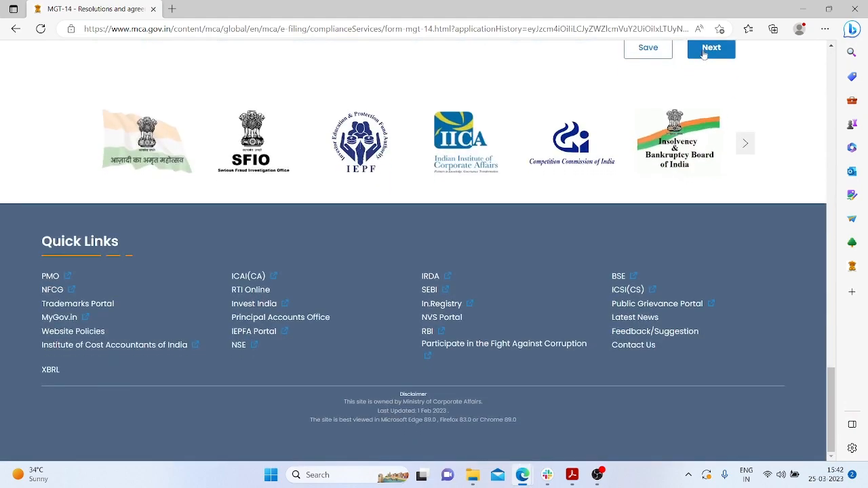
scroll(514, 226, up, 20)
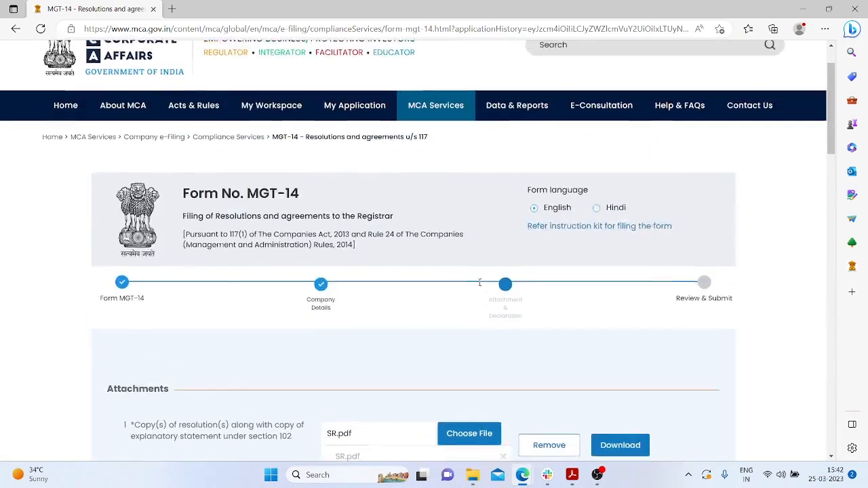
Step: Check the attachments, the director's declaration and the practicing professional's certificate, and save the Attachment & Declaration page
scroll(467, 269, down, 6)
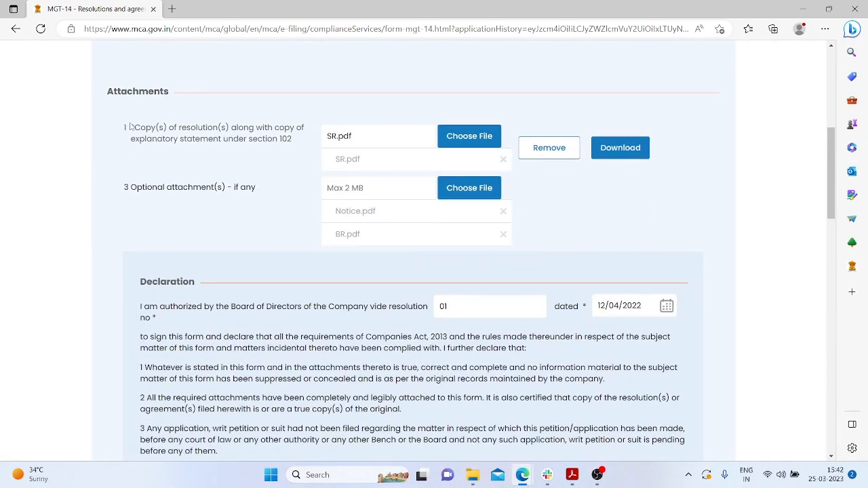
scroll(236, 150, up, 2)
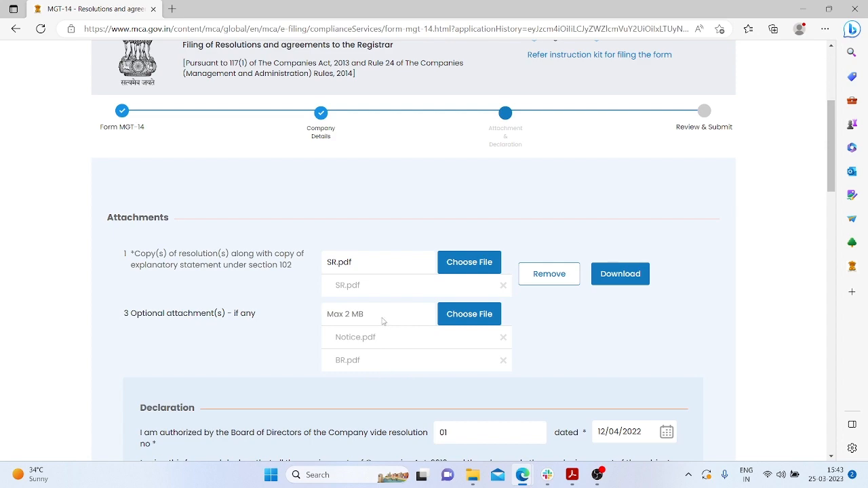
scroll(382, 321, down, 4)
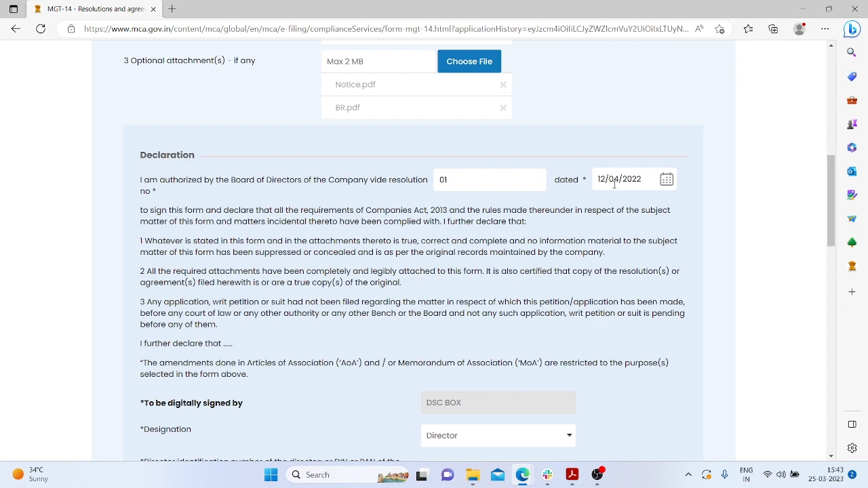
scroll(623, 184, down, 4)
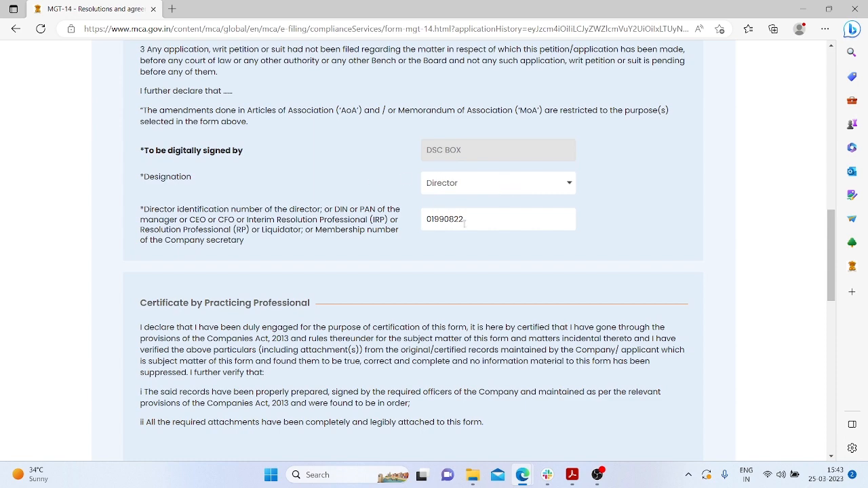
scroll(488, 251, down, 2)
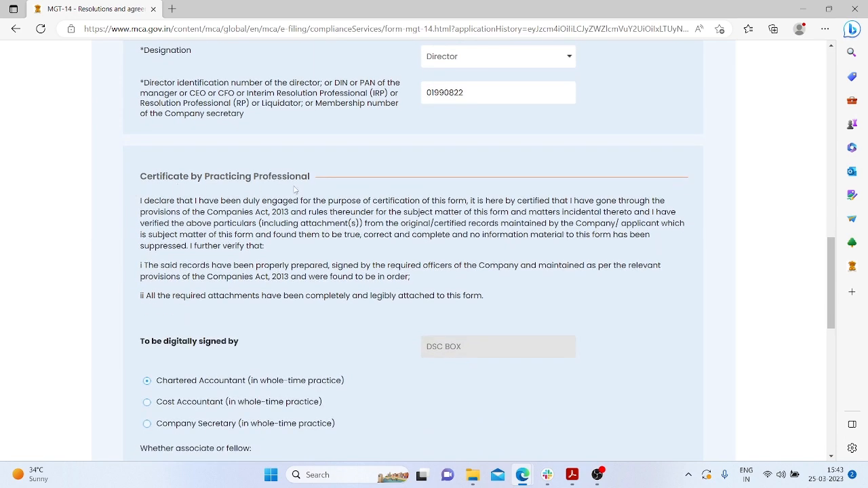
scroll(295, 190, down, 3)
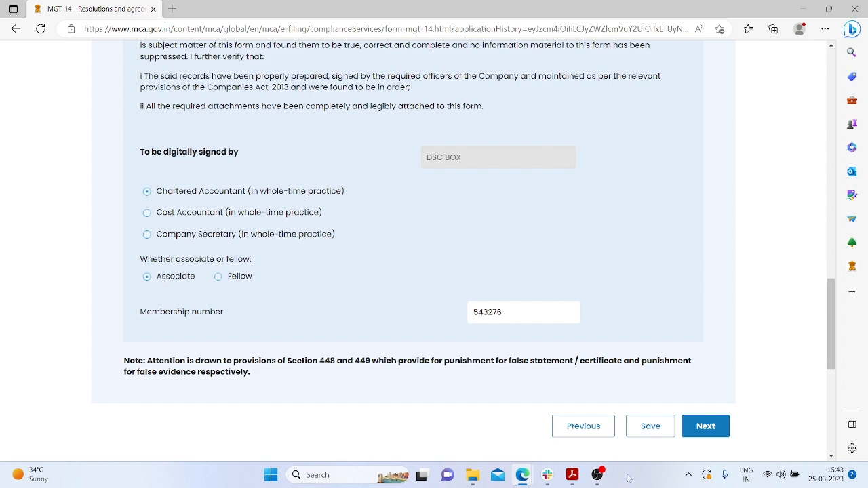
click(650, 427)
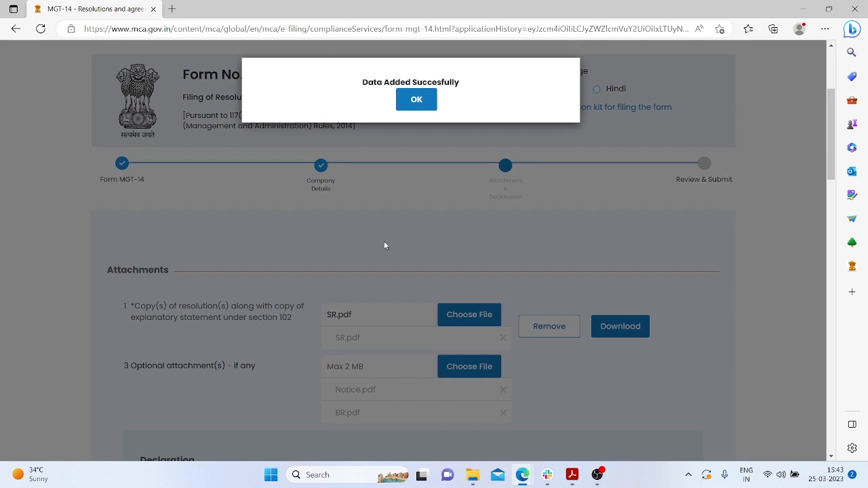
Step: Acknowledge the saved Attachment & Declaration data and continue to the Review & Submit page
click(418, 101)
scroll(797, 346, down, 20)
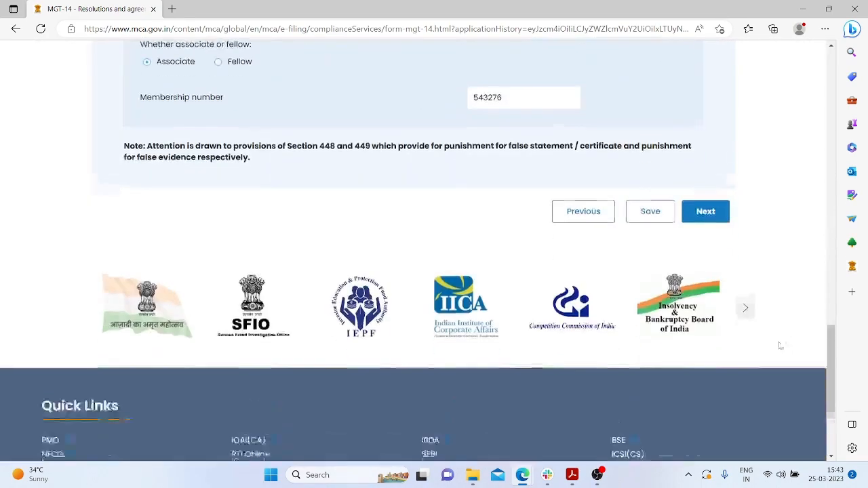
click(703, 165)
Step: Review the complete MGT-14 form from company details to the certificate, and proceed to the EMOA/EAOA form
scroll(647, 304, up, 11)
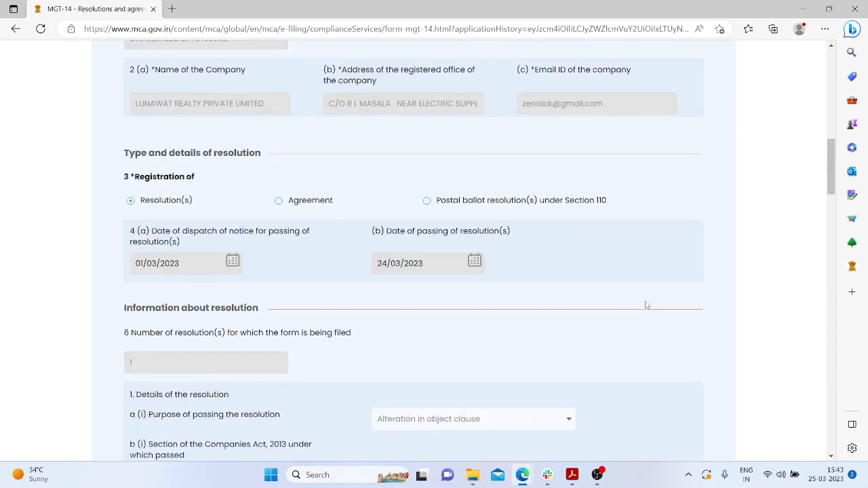
scroll(650, 315, down, 16)
scroll(651, 330, up, 20)
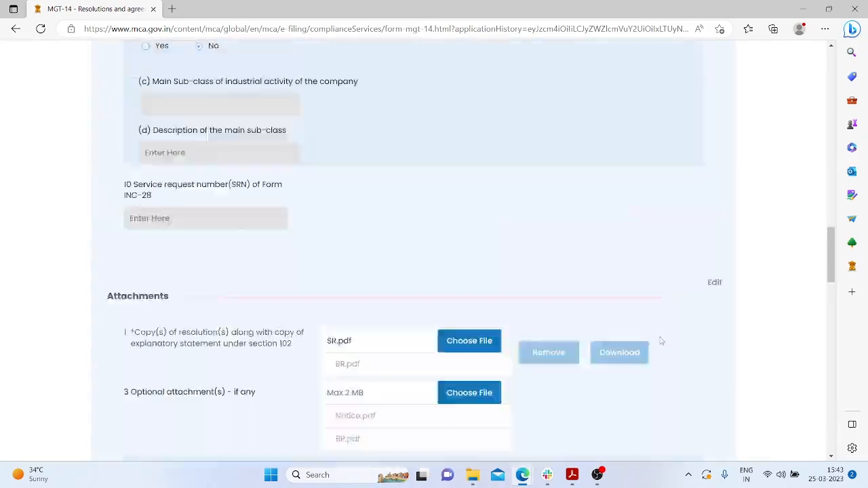
scroll(660, 335, down, 20)
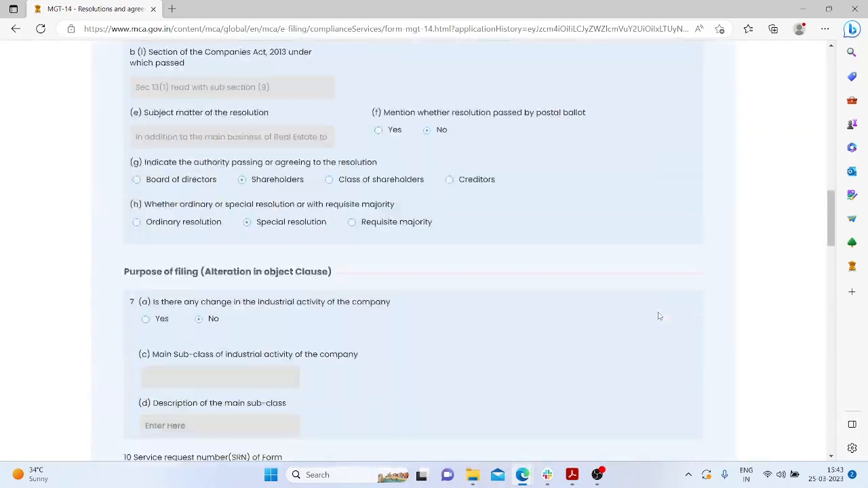
scroll(658, 314, down, 5)
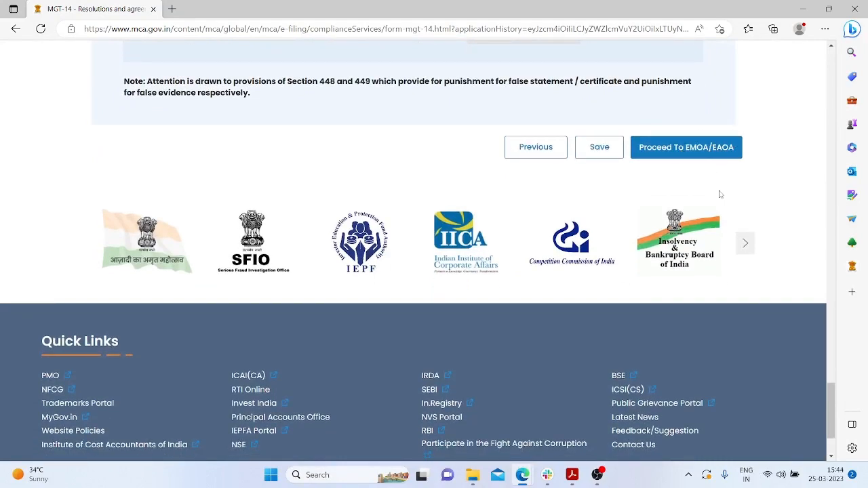
scroll(728, 207, up, 2)
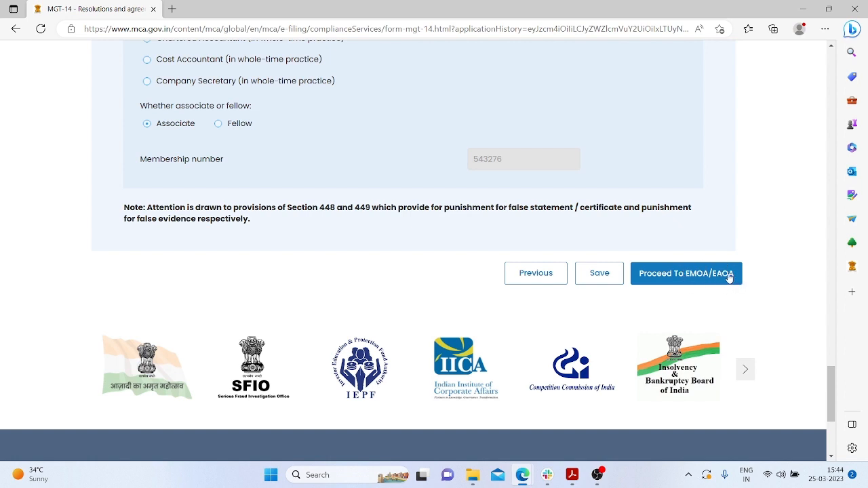
click(682, 275)
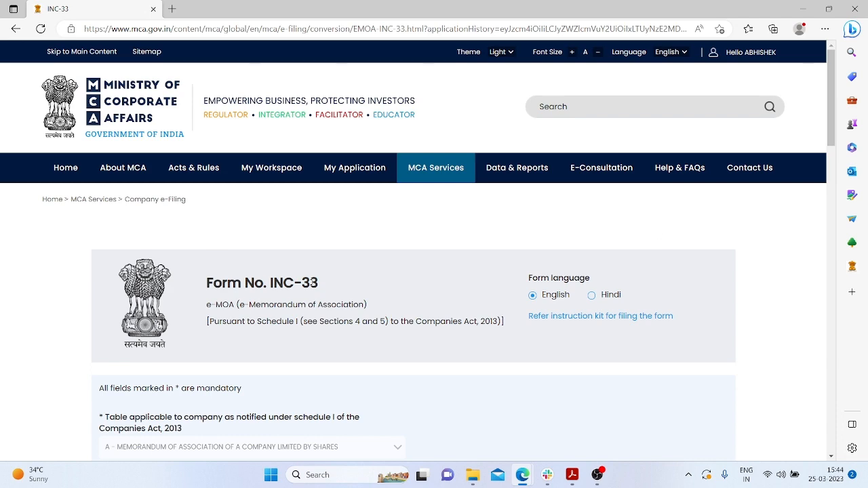
Step: Examine Form INC-33 (e-MOA) from its title through the company name, registered office state and object clauses
drag(207, 305, 392, 306)
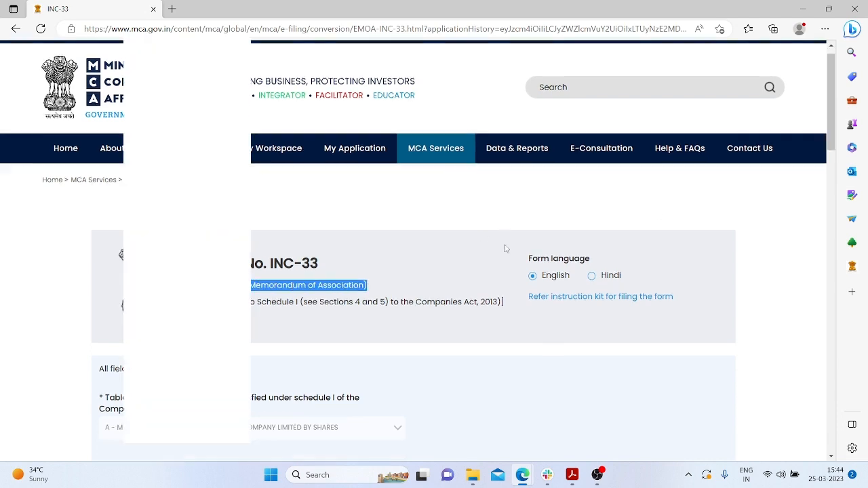
scroll(506, 248, down, 3)
scroll(506, 246, down, 1)
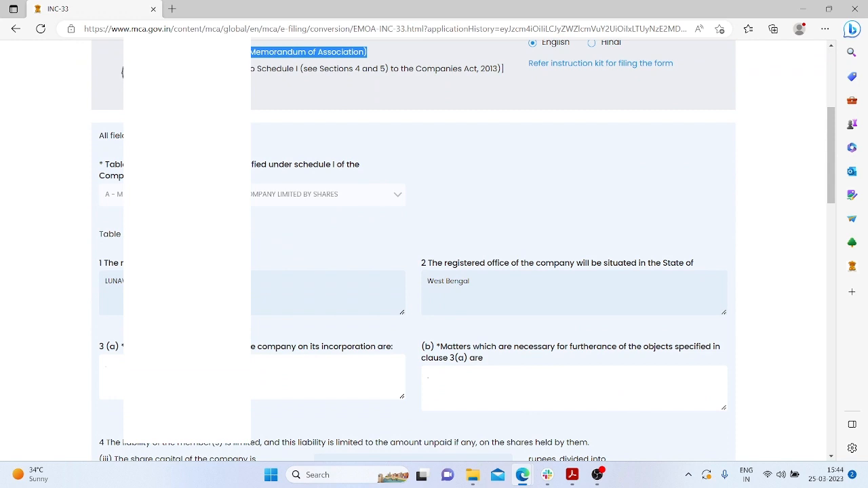
scroll(305, 274, down, 4)
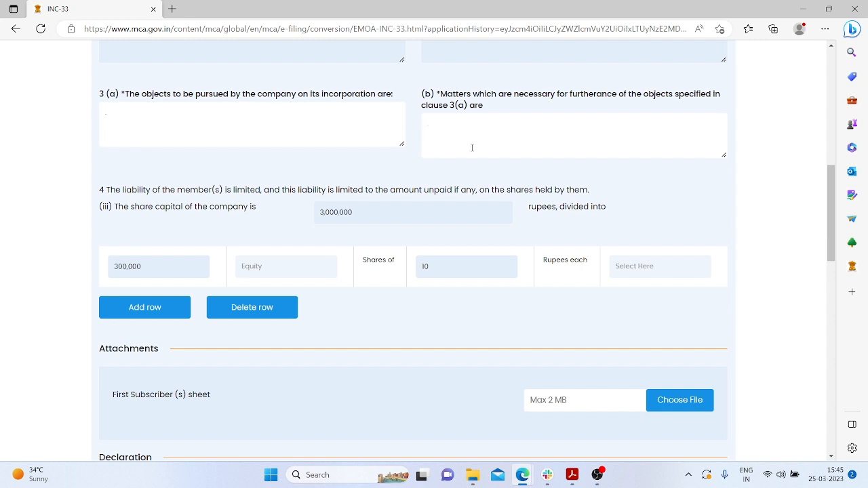
Step: Check the share capital amount, number of shares, share type, face value and connector options in clause 4 of the e-MOA
double_click(317, 212)
click(339, 212)
drag(321, 213, 360, 213)
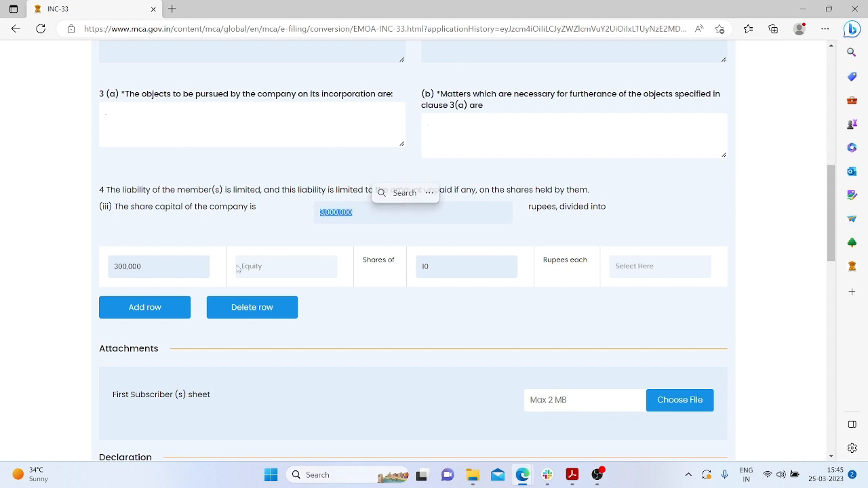
click(226, 240)
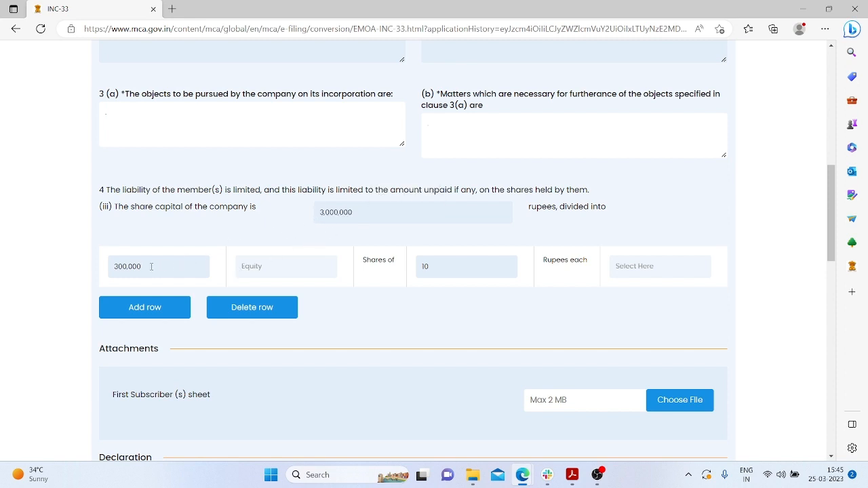
drag(151, 267, 2, 356)
click(270, 273)
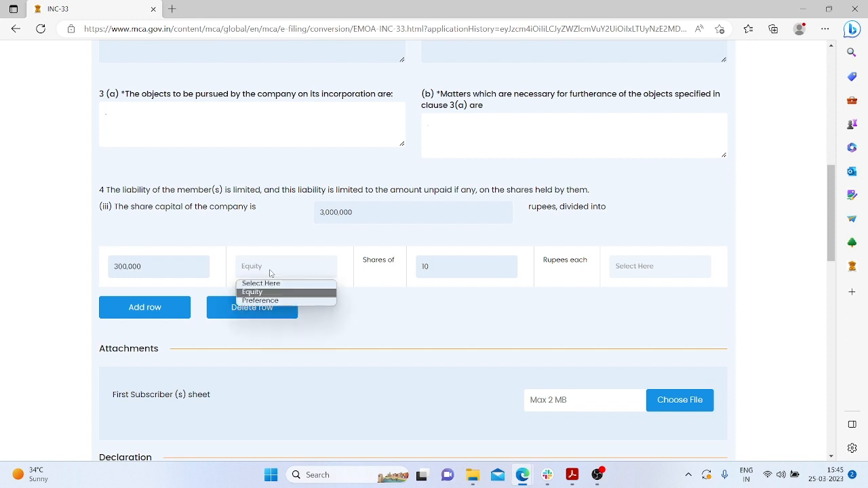
click(273, 293)
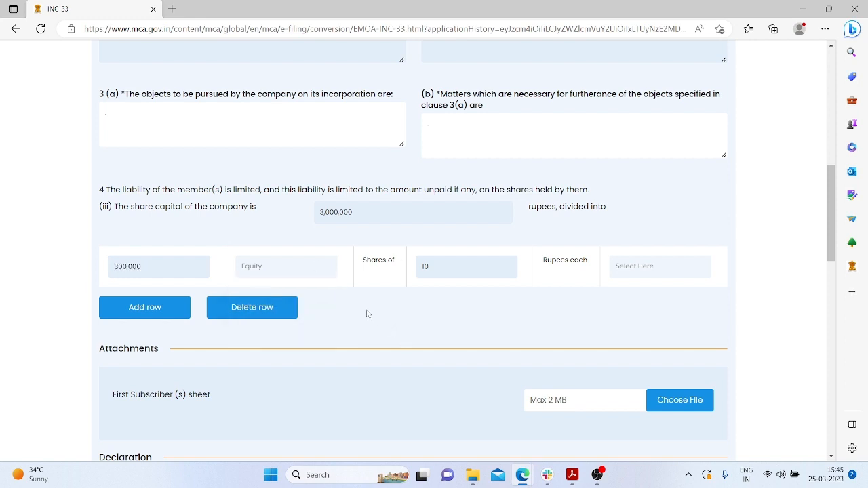
double_click(425, 267)
click(646, 272)
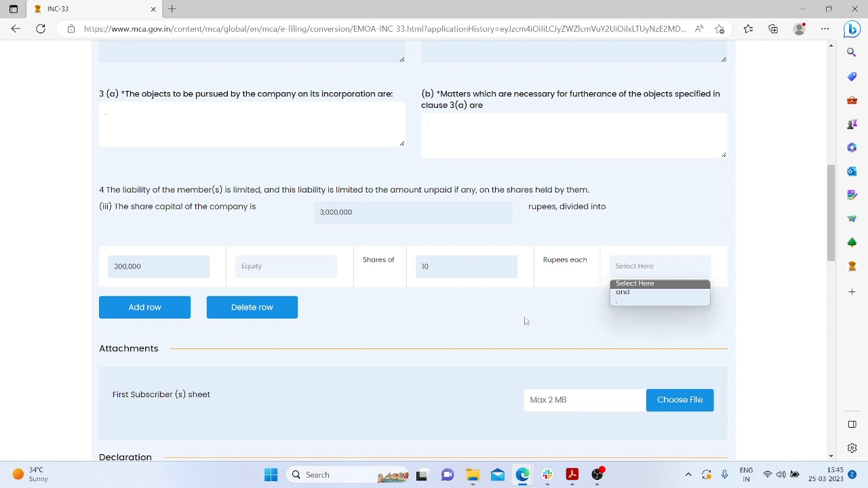
click(714, 270)
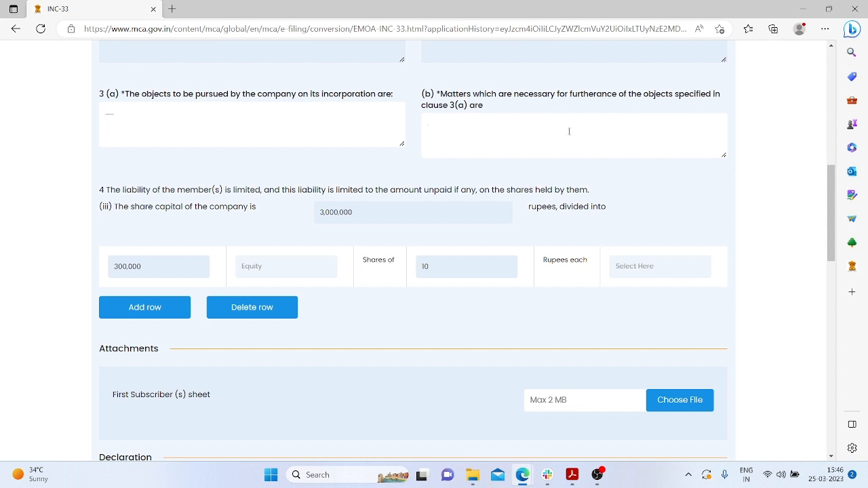
Step: Check the First Subscriber(s) sheet attachment and the declaration's resolution number, date and adopted amendment text
scroll(569, 131, down, 3)
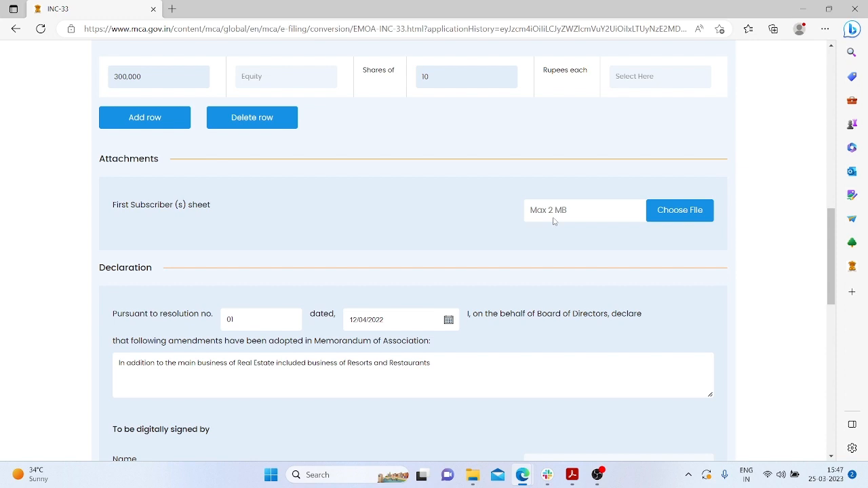
scroll(543, 196, down, 3)
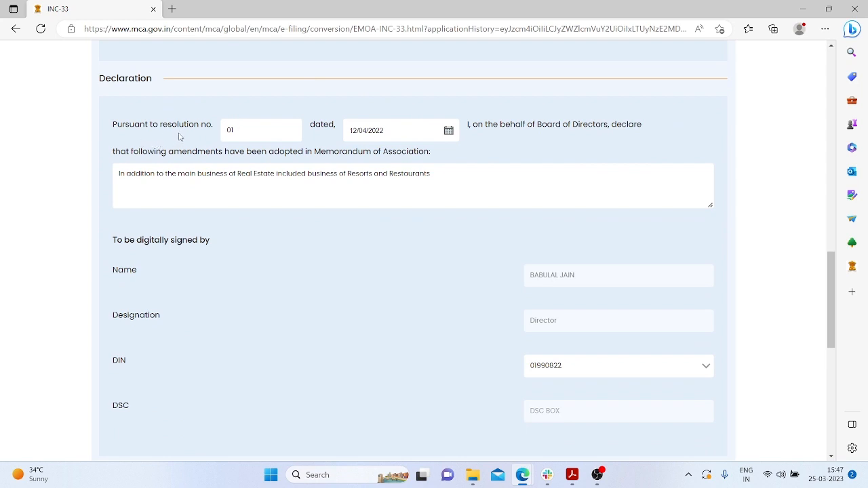
drag(235, 128, 222, 130)
drag(186, 151, 423, 161)
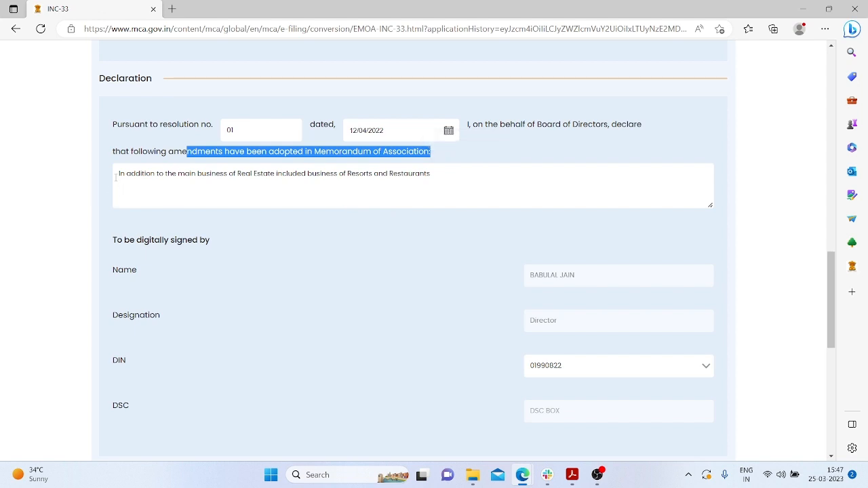
drag(117, 174, 274, 179)
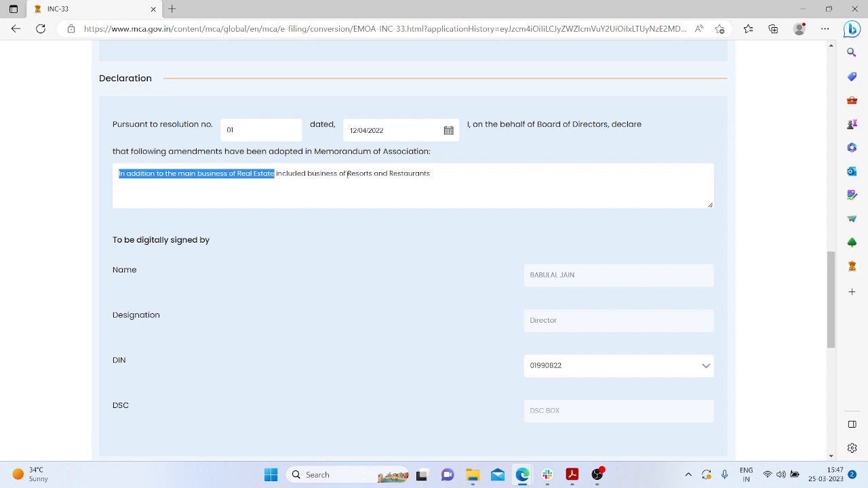
drag(347, 174, 437, 213)
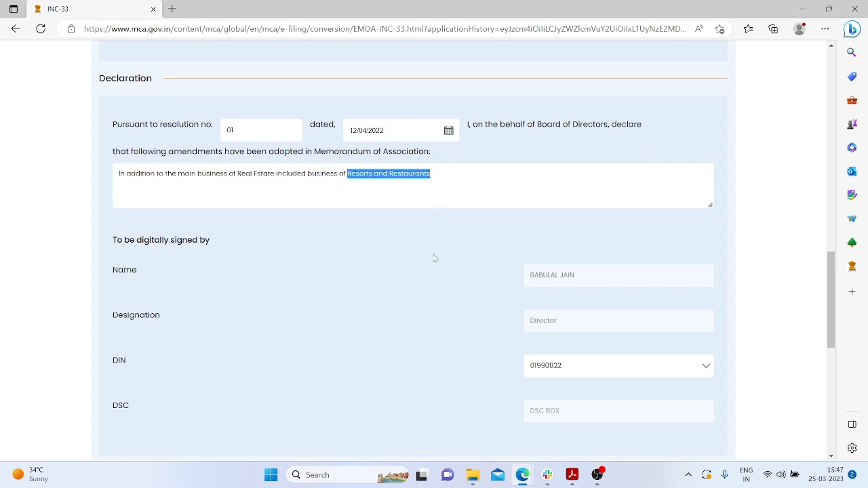
drag(277, 174, 428, 225)
scroll(399, 231, down, 2)
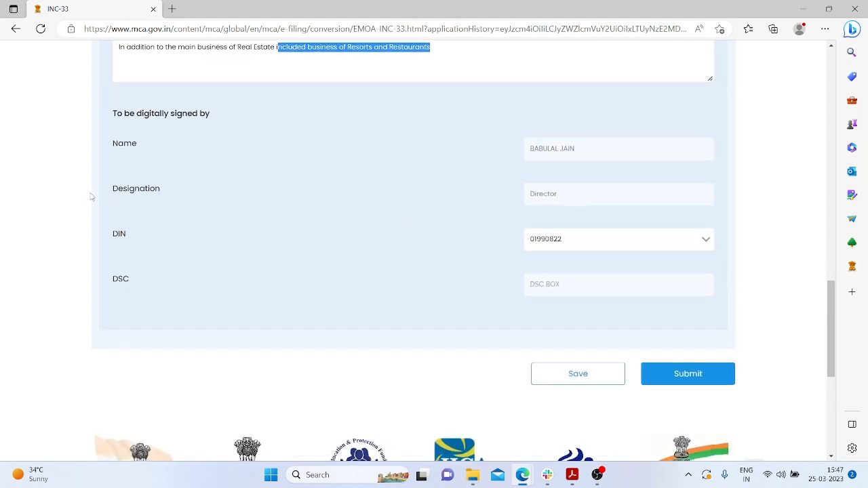
Step: Check the signatory's name and designation, and select the signing director's DIN in the declaration
triple_click(594, 145)
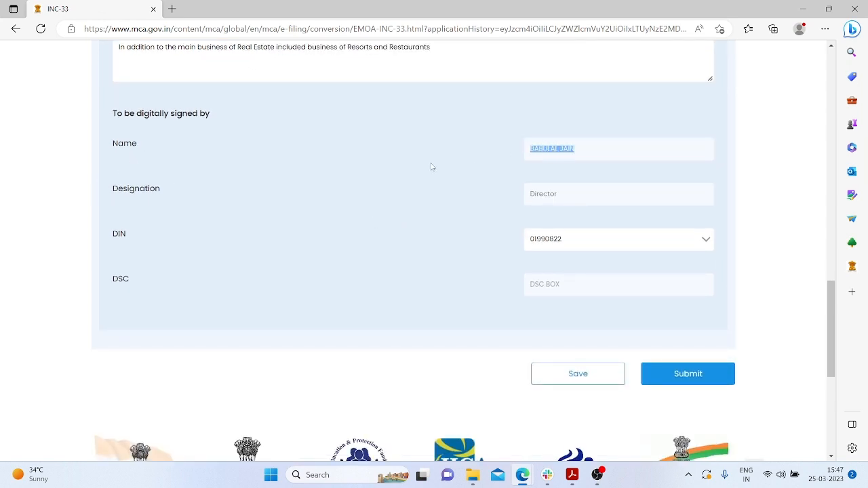
double_click(573, 195)
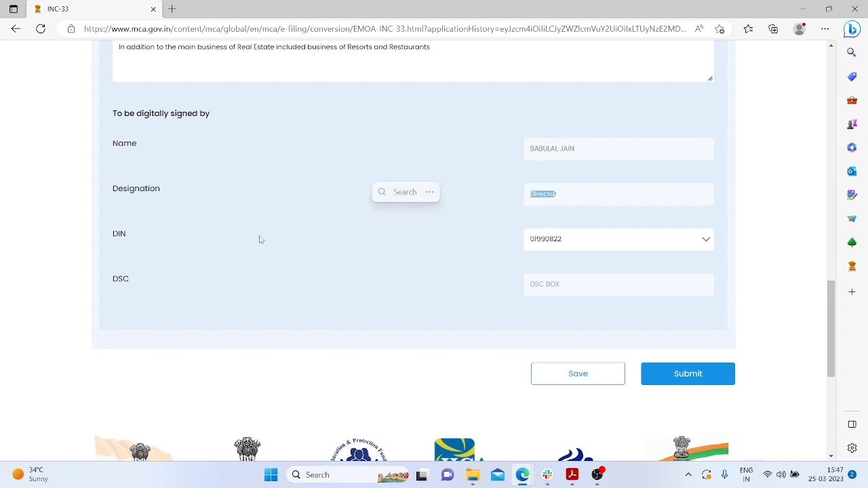
click(220, 270)
click(578, 244)
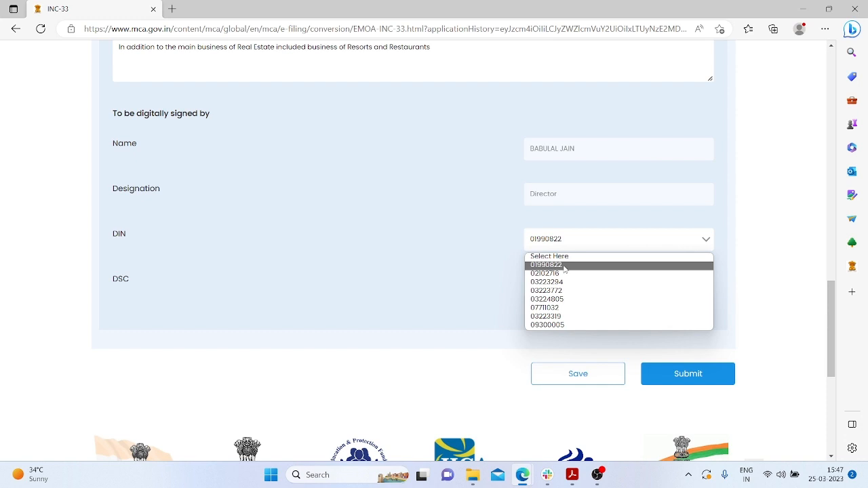
click(557, 268)
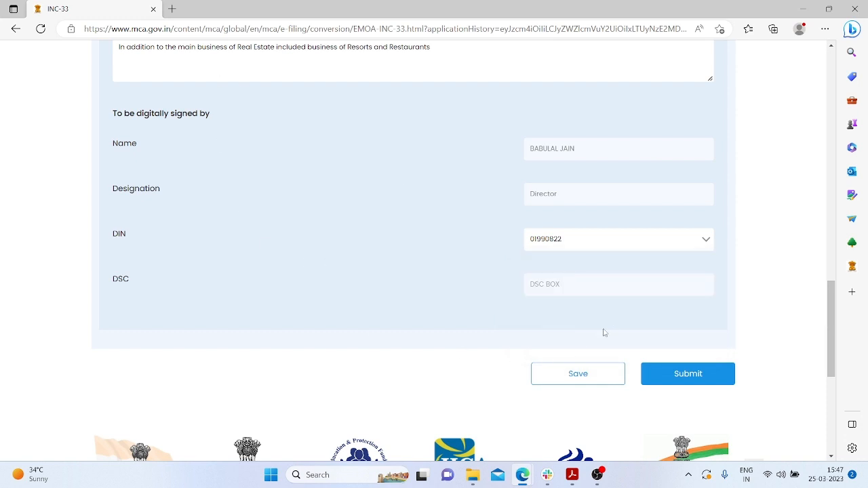
Step: Save the e-MOA form and acknowledge the save confirmation
click(587, 374)
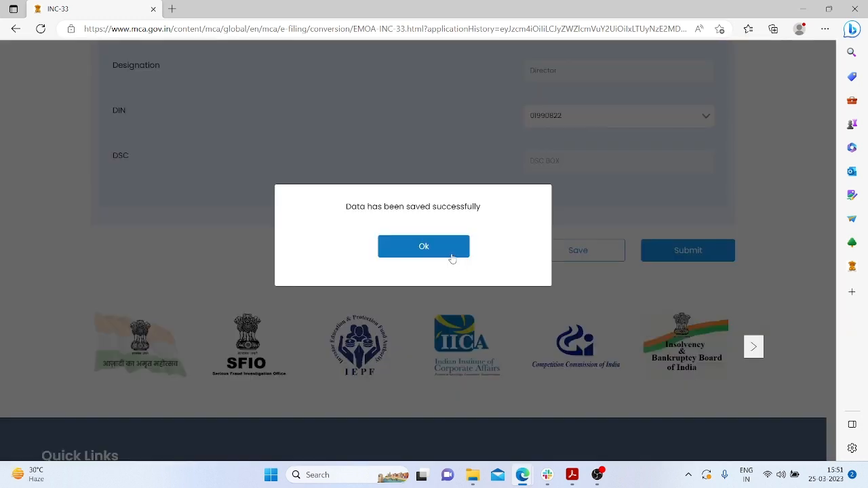
drag(364, 207, 485, 214)
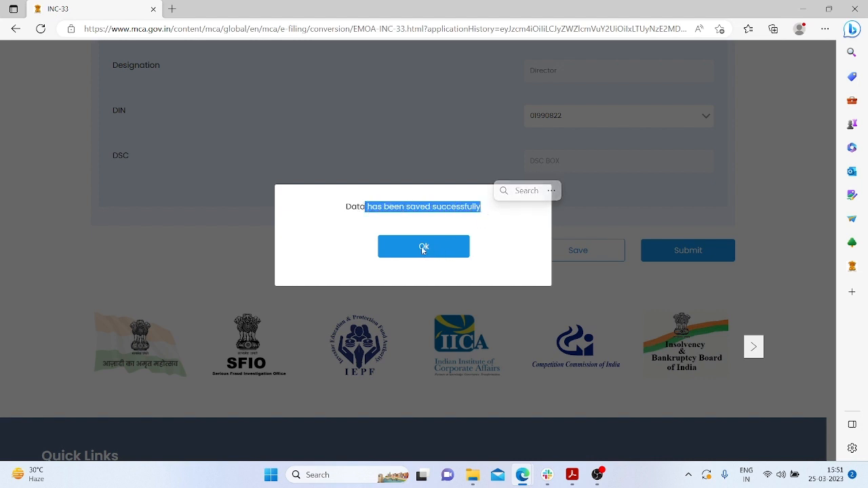
click(437, 249)
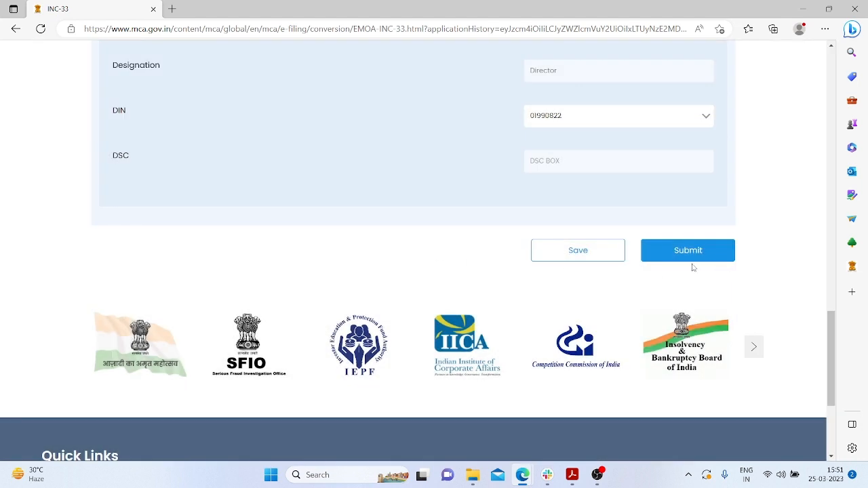